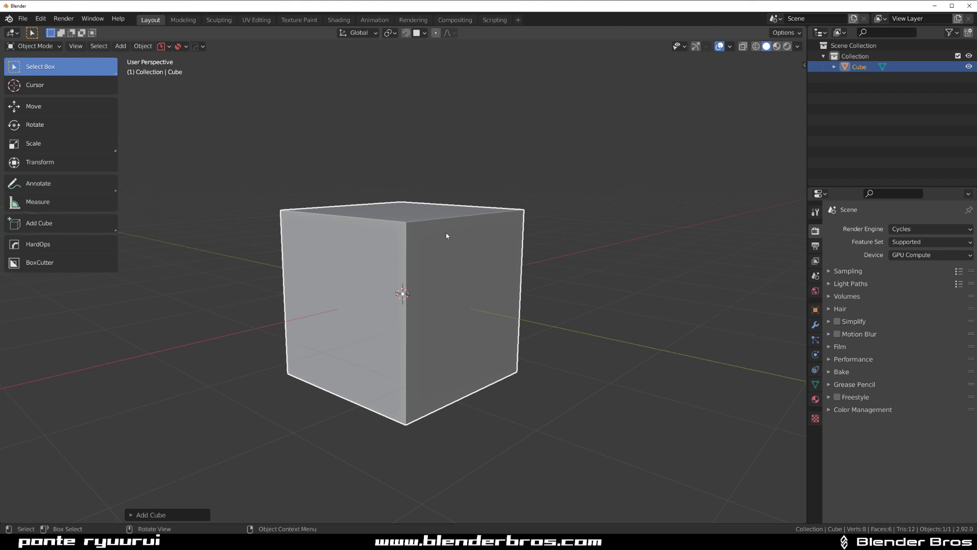
# Step: Orbit the viewport to view the default cube from above, then from a low front angle
pyautogui.moveTo(446, 233); pyautogui.dragTo(426, 262, button='middle')
pyautogui.scroll(-2, 393, 342)
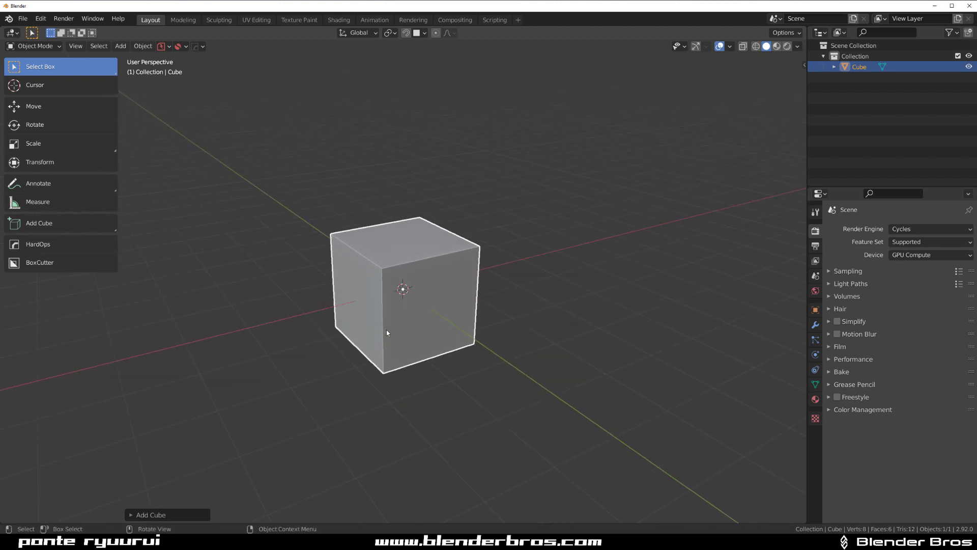
pyautogui.moveTo(382, 329)
pyautogui.mouseDown(button='middle')
pyautogui.moveTo(455, 306)
pyautogui.moveTo(426, 273)
pyautogui.mouseUp(button='middle')
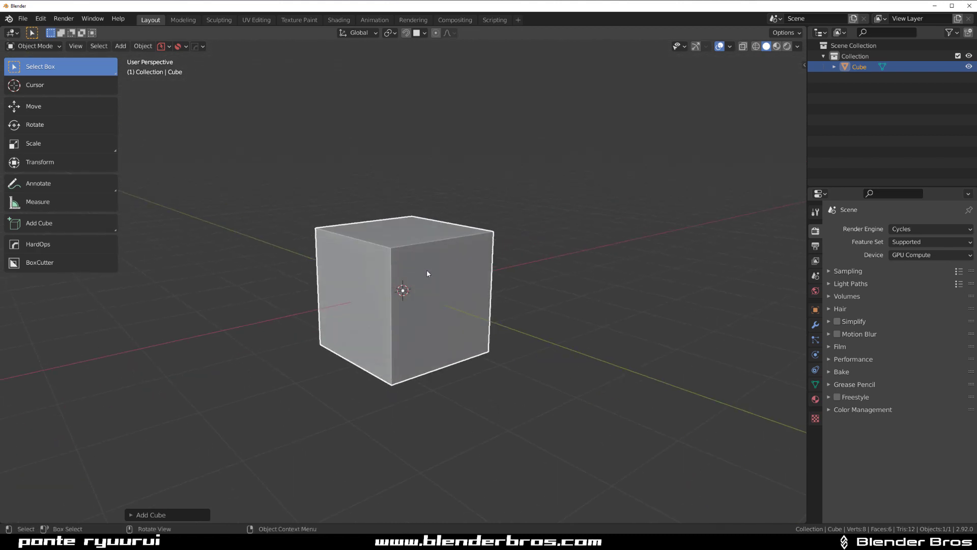
pyautogui.scroll(1, 475, 261)
# Step: In Edit Mode, delete two box-selected top-edge vertices, then undo the deletion
pyautogui.press('Tab')
pyautogui.scroll(2, 466, 275)
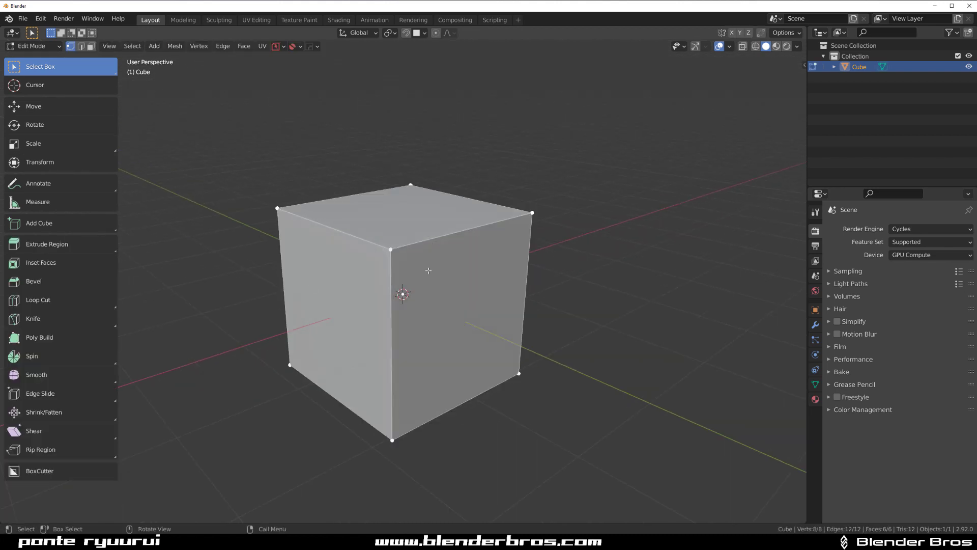
pyautogui.scroll(-2, 466, 275)
pyautogui.moveTo(458, 279); pyautogui.dragTo(443, 289, button='middle')
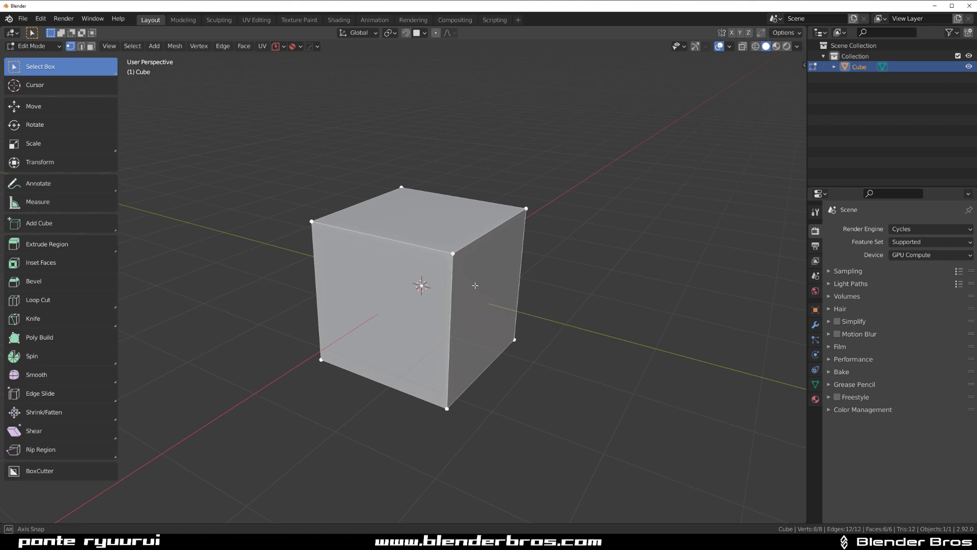
pyautogui.moveTo(412, 262); pyautogui.dragTo(316, 205)
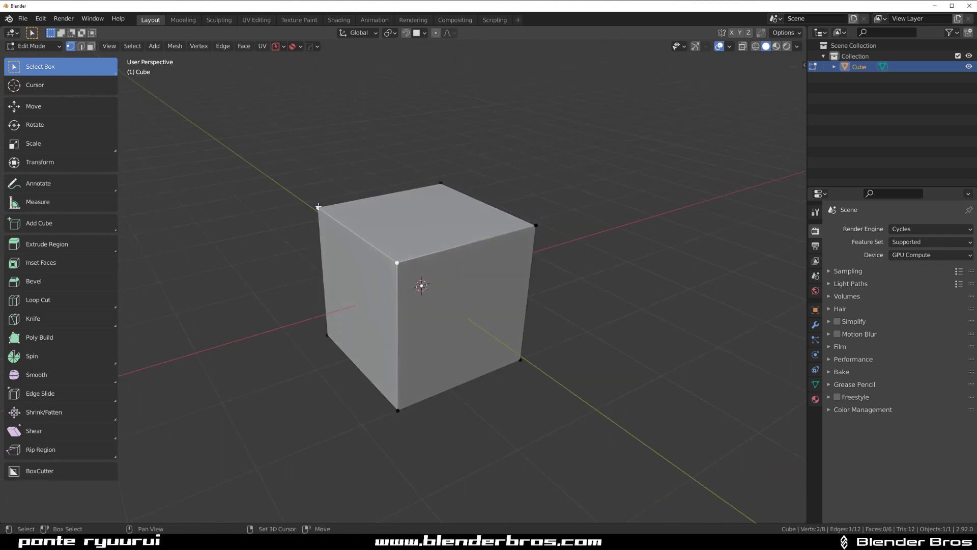
pyautogui.press('x')
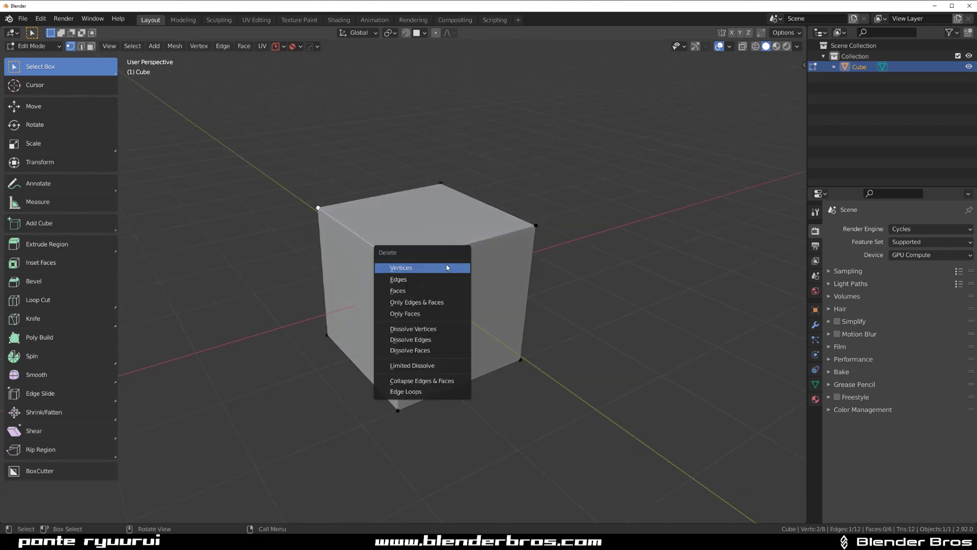
pyautogui.click(427, 267)
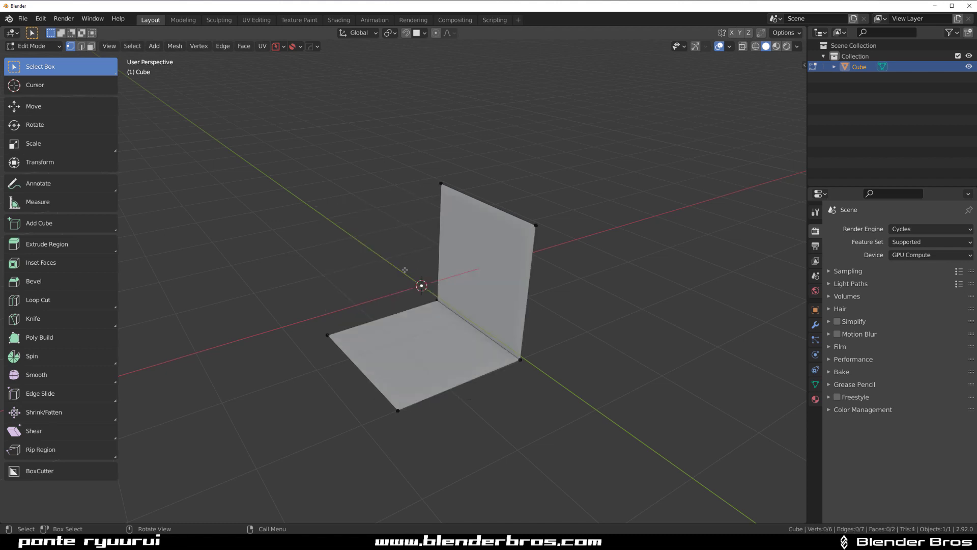
pyautogui.moveTo(404, 269); pyautogui.dragTo(567, 234, button='middle')
pyautogui.hotkey('ctrl', 'z')
# Step: Dissolve the cube's top vertices with Ctrl+X, collapsing the mesh into a flat quad
pyautogui.moveTo(476, 280)
pyautogui.mouseDown(button='middle')
pyautogui.moveTo(506, 206)
pyautogui.moveTo(431, 251)
pyautogui.moveTo(483, 230)
pyautogui.moveTo(390, 158)
pyautogui.mouseUp(button='middle')
pyautogui.hotkey('ctrl', 'x')
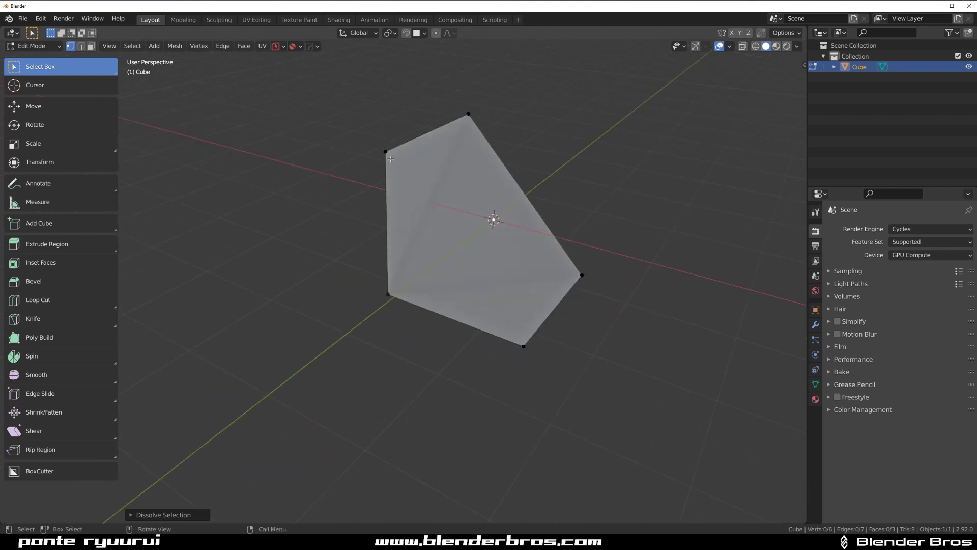
pyautogui.click(389, 158)
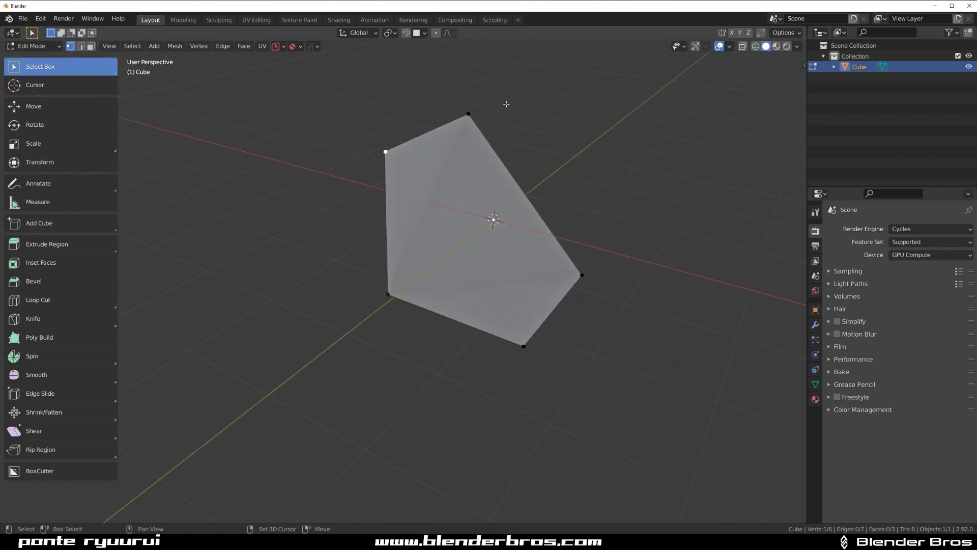
pyautogui.keyDown('shift'); pyautogui.click(469, 114); pyautogui.keyUp('shift')
pyautogui.hotkey('ctrl', 'x')
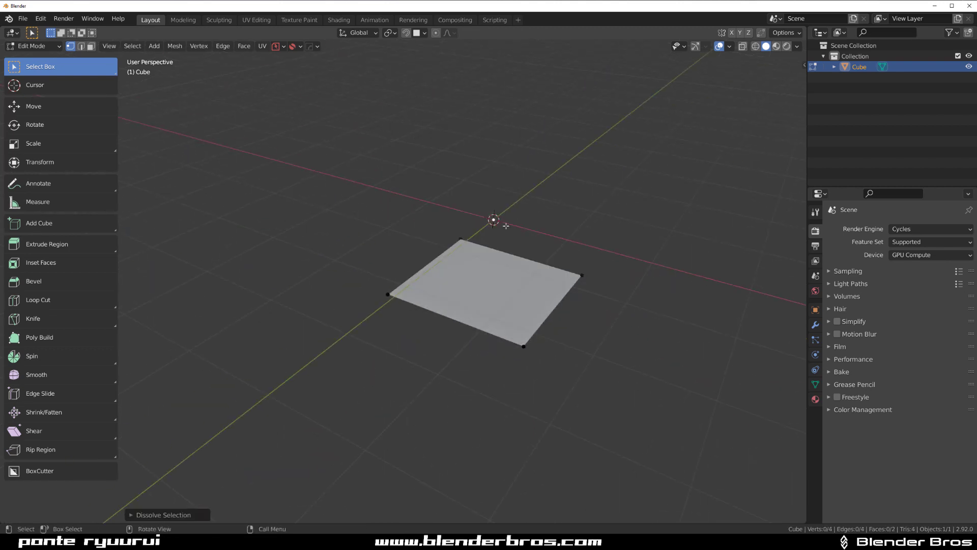
pyautogui.moveTo(506, 226)
pyautogui.mouseDown(button='middle')
pyautogui.moveTo(572, 227)
pyautogui.moveTo(471, 209)
pyautogui.mouseUp(button='middle')
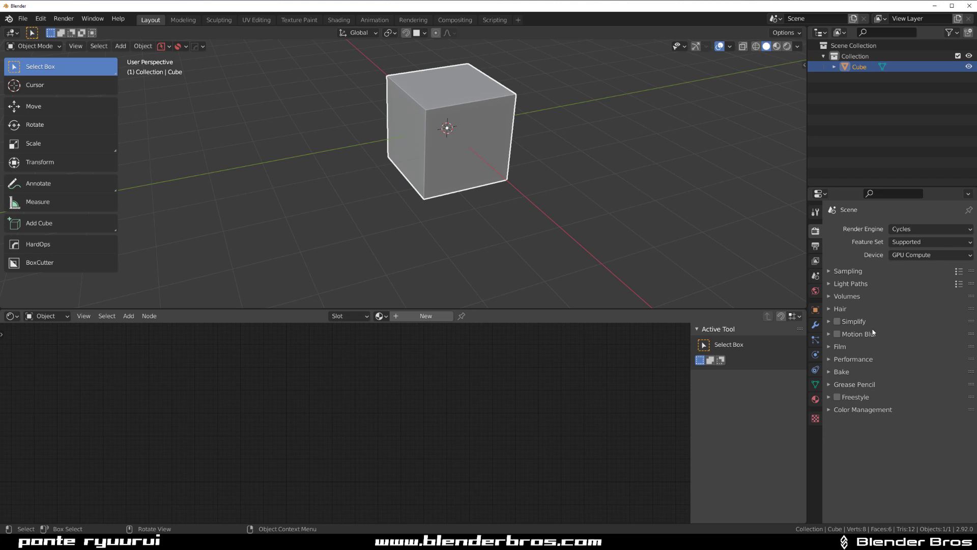
# Step: Create a new material for the cube and bring its nodes into view
pyautogui.click(815, 398)
pyautogui.click(884, 263)
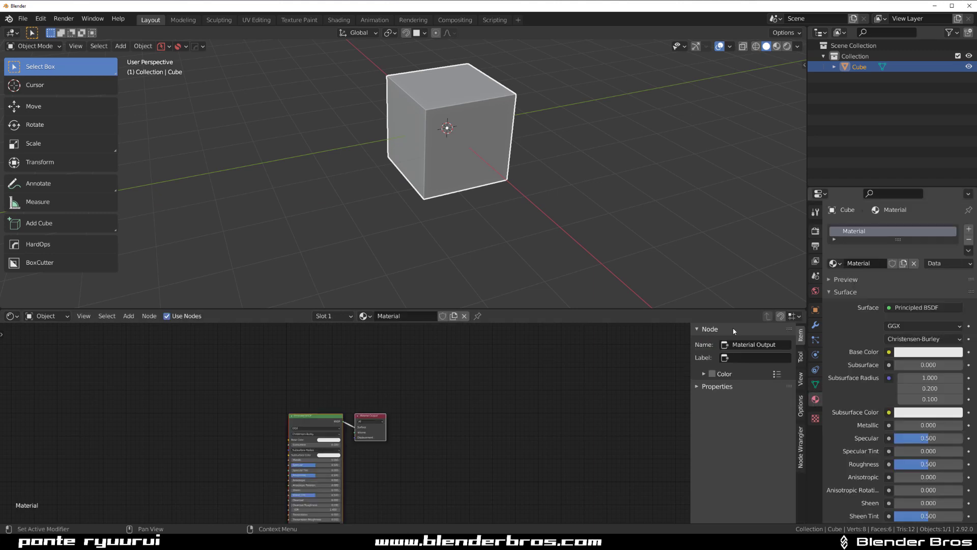
pyautogui.scroll(2, 369, 392)
pyautogui.scroll(2, 341, 395)
pyautogui.moveTo(341, 396); pyautogui.dragTo(428, 411, button='middle')
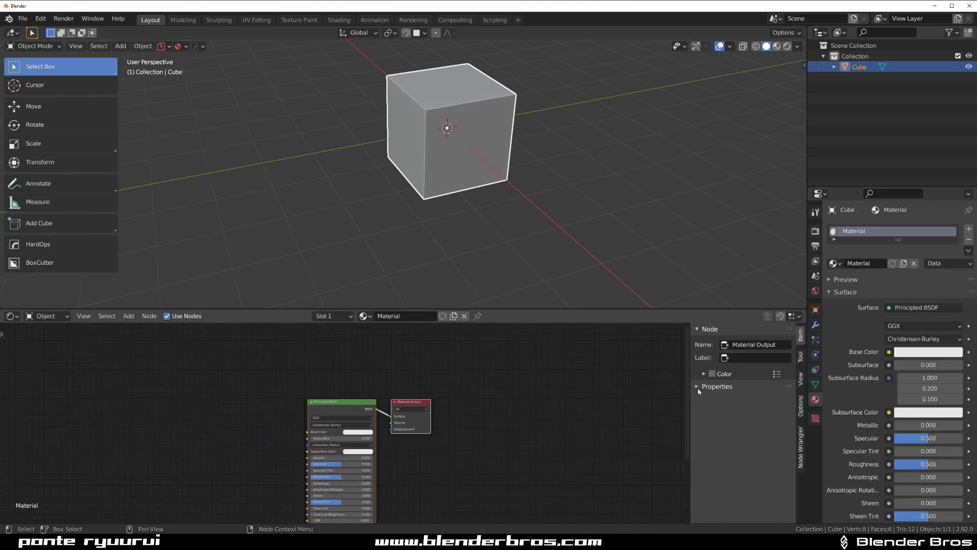
pyautogui.scroll(1, 341, 405)
pyautogui.scroll(2, 347, 399)
pyautogui.moveTo(348, 399); pyautogui.dragTo(332, 415, button='middle')
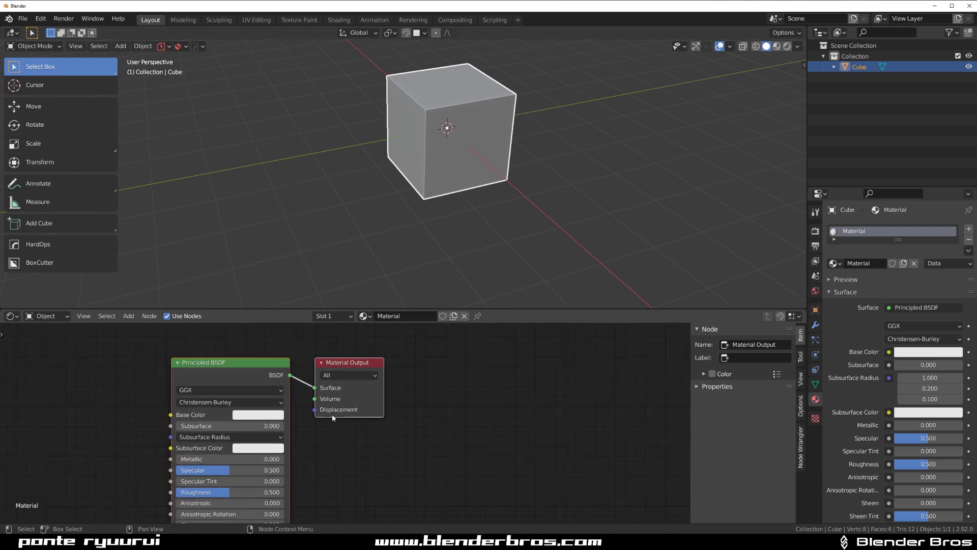
# Step: Delete the Principled BSDF node so only Material Output remains
pyautogui.click(255, 378)
pyautogui.press('x')
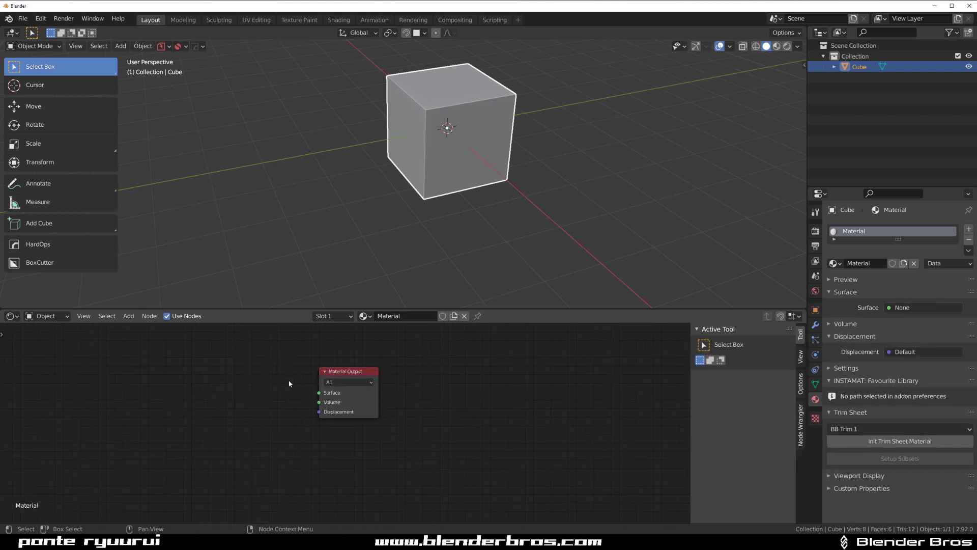
pyautogui.hotkey('ctrl', 'z')
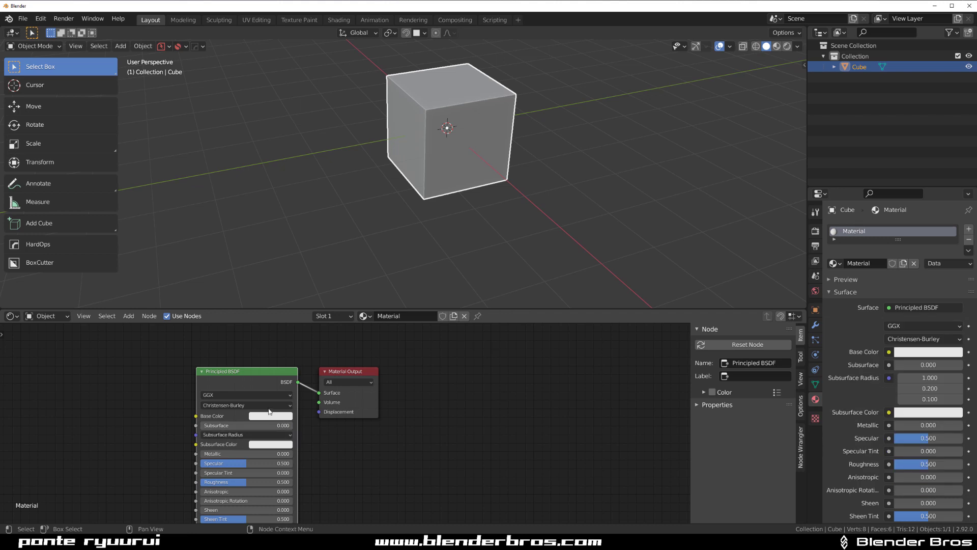
pyautogui.press('x')
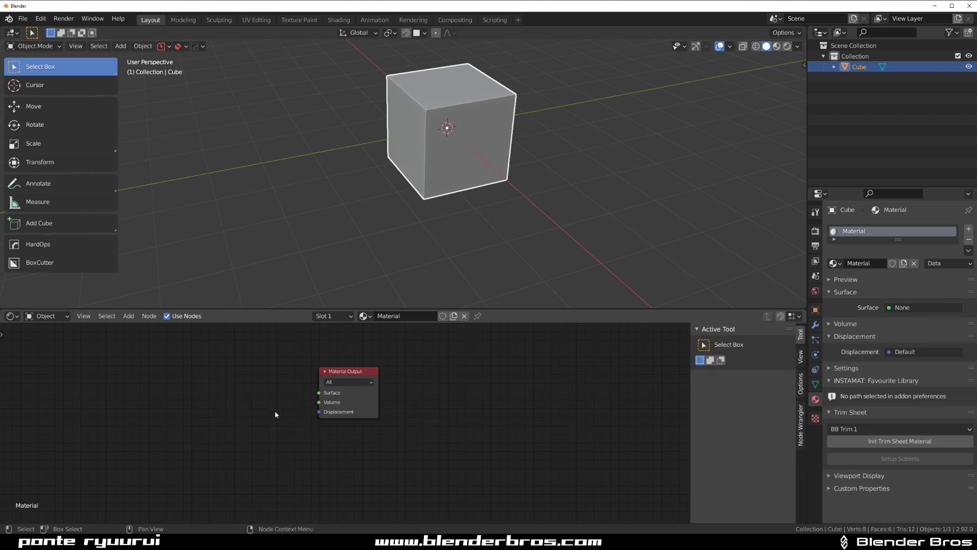